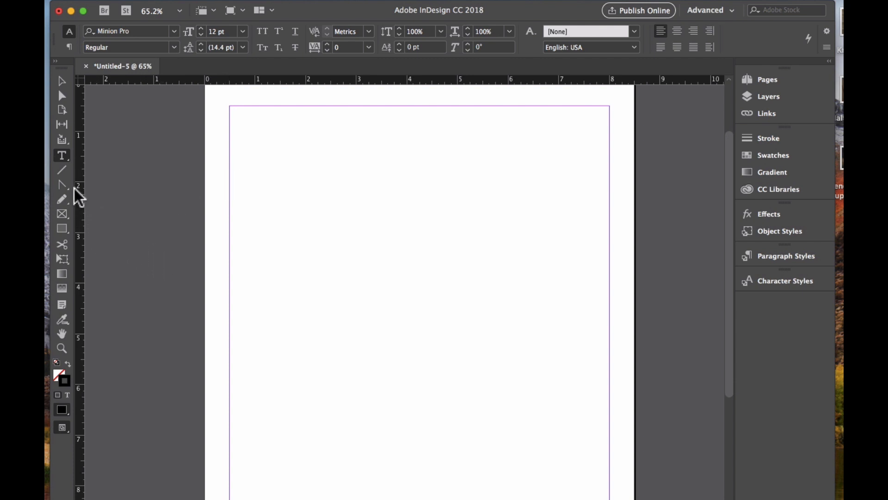
# Draw a horizontal line about 7.88 in long across the upper part of the page with the Line tool.
pyautogui.click(62, 170)
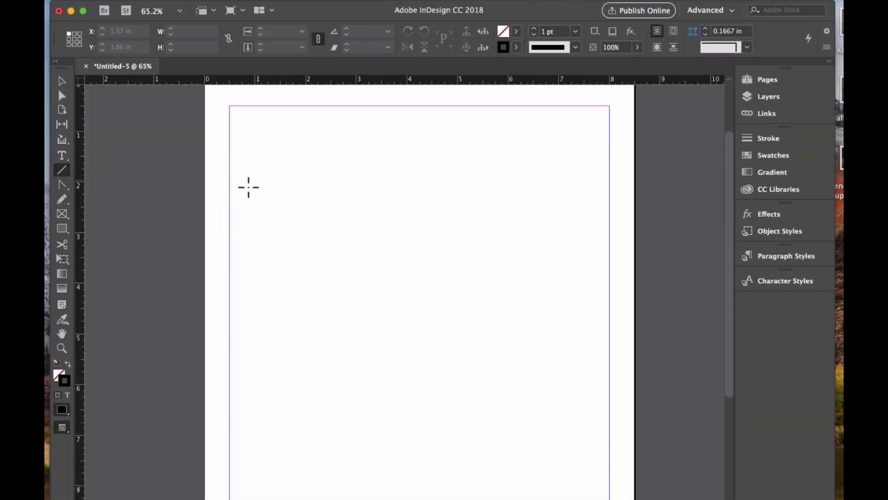
pyautogui.moveTo(219, 200); pyautogui.dragTo(620, 214)
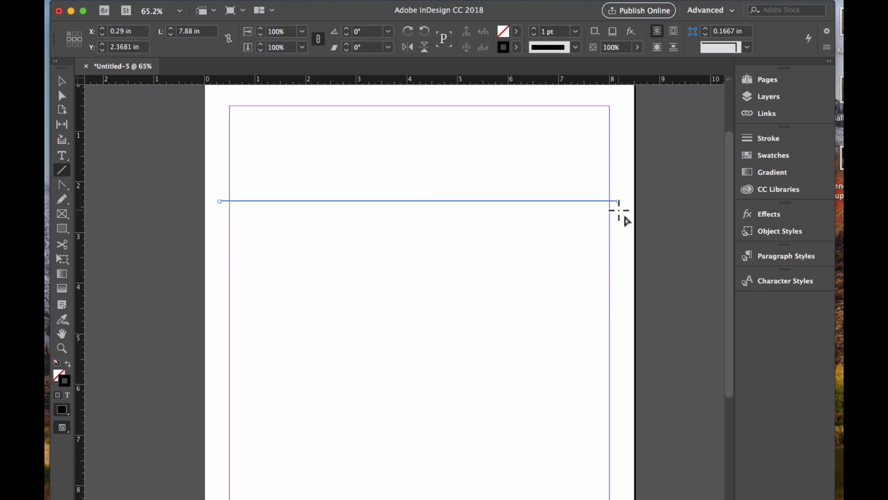
# Draw a vertical line about 6.74 in long down the left side of the page.
pyautogui.scroll(-5, 489, 296)
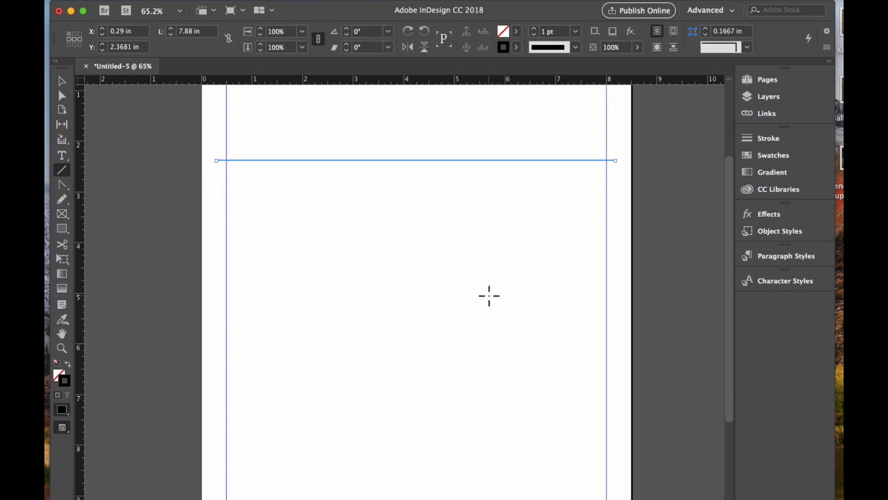
pyautogui.hscroll(-1, 489, 296)
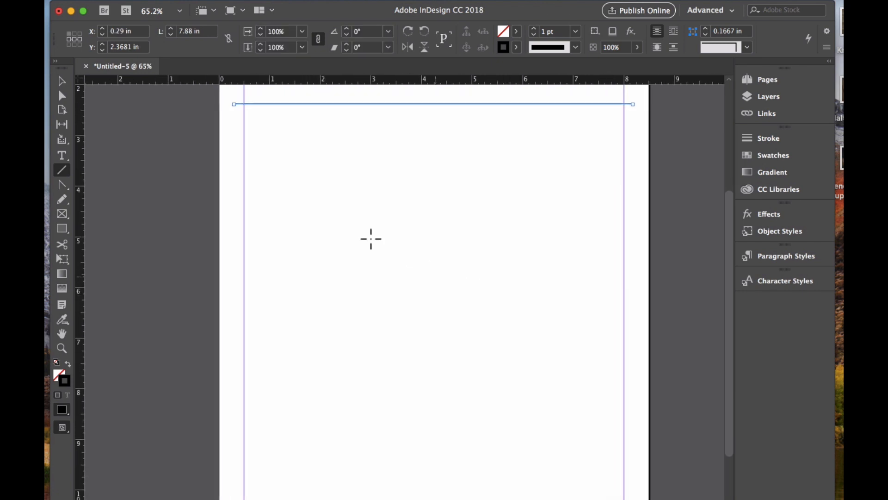
pyautogui.scroll(-2, 287, 164)
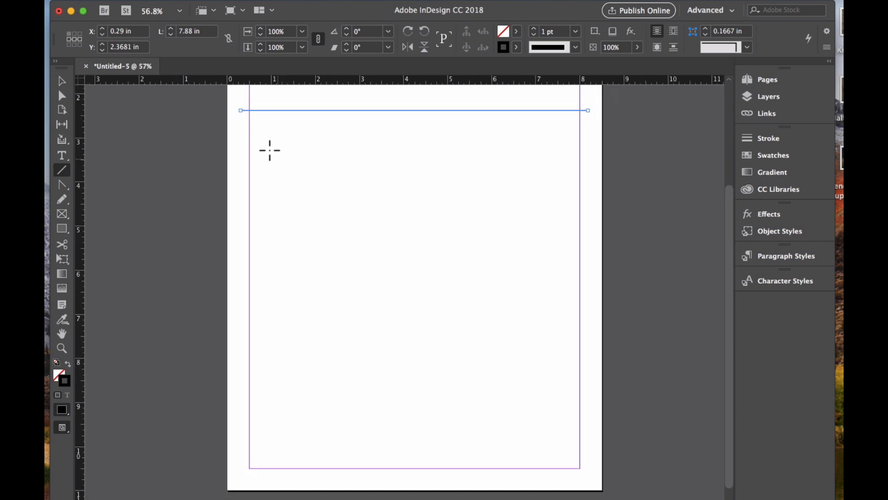
pyautogui.moveTo(270, 147); pyautogui.dragTo(277, 445)
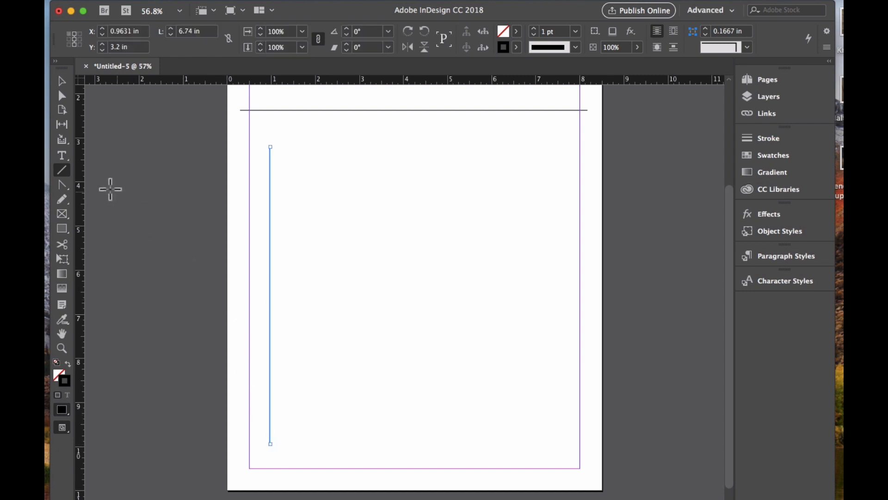
# Draw a gently wavy curved path across the middle of the page with the Pen tool, then deselect it.
pyautogui.click(62, 184)
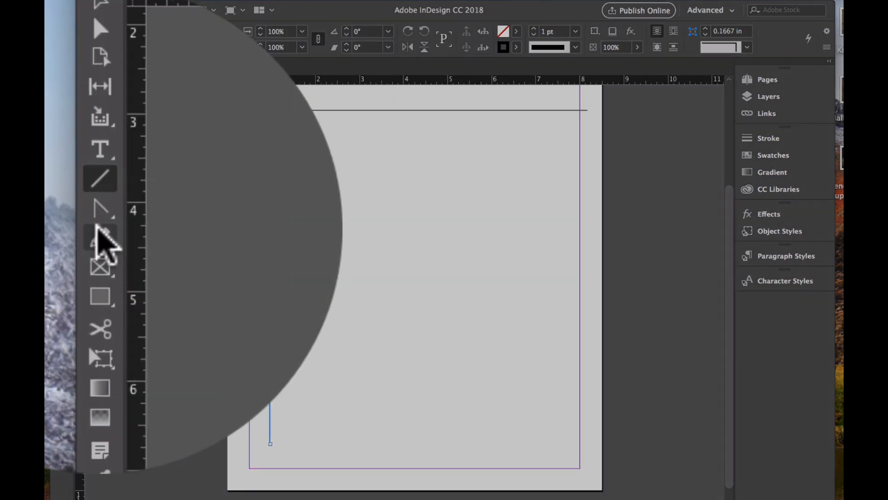
pyautogui.click(105, 226)
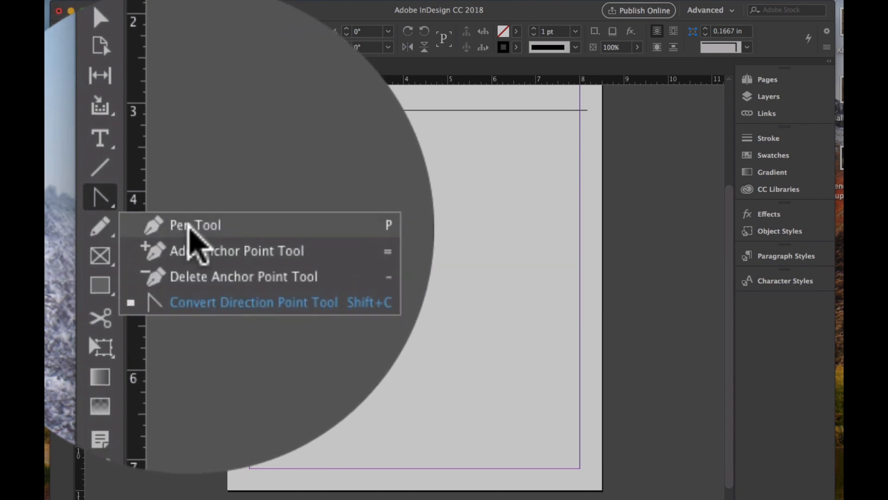
pyautogui.click(196, 231)
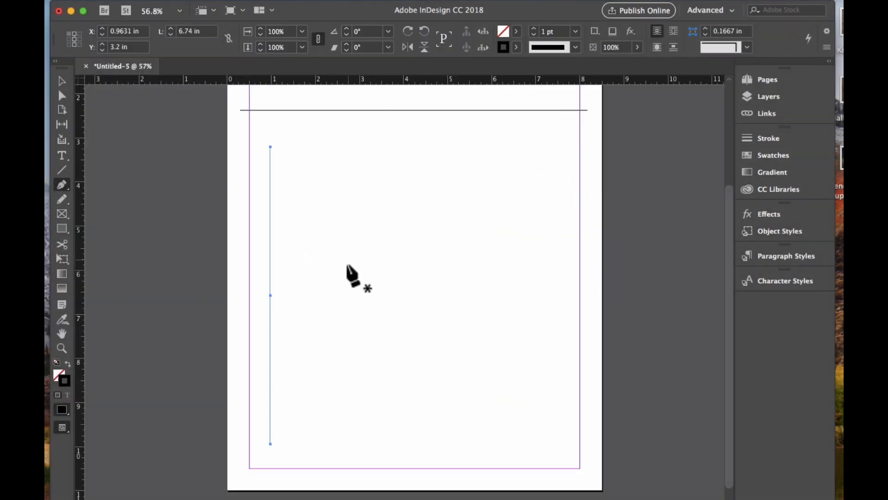
pyautogui.moveTo(346, 260); pyautogui.dragTo(385, 258)
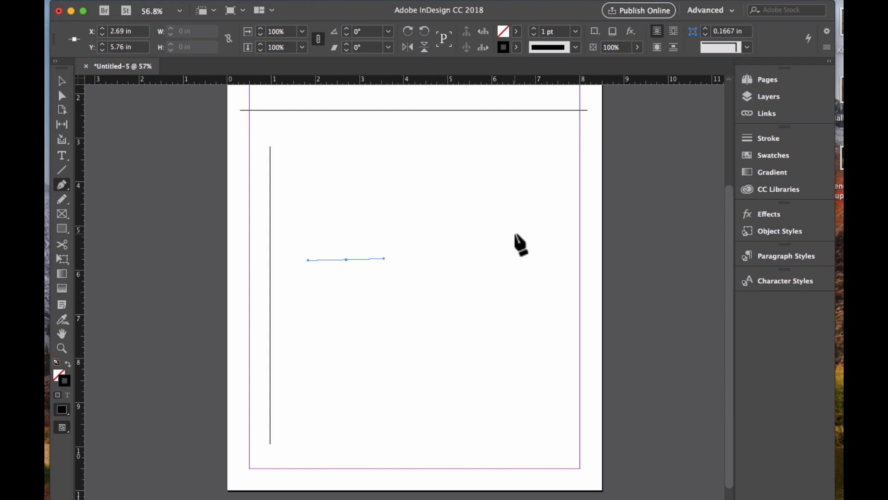
pyautogui.moveTo(559, 248); pyautogui.dragTo(701, 254)
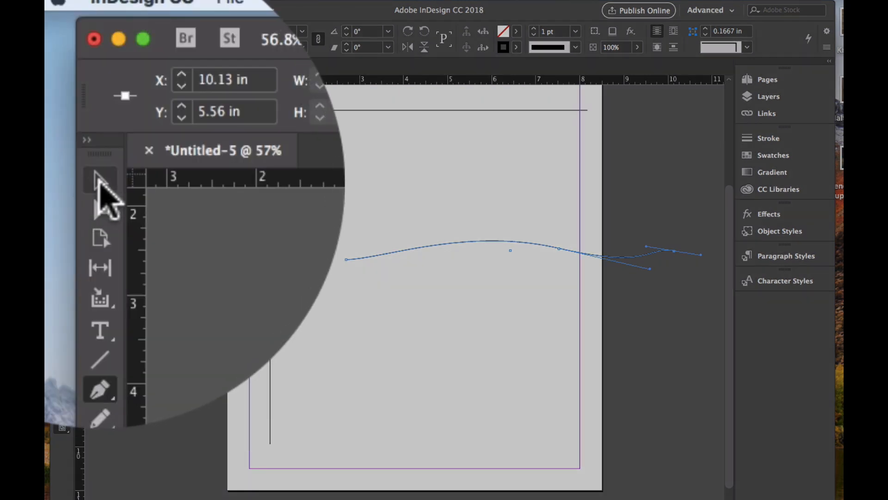
pyautogui.click(62, 81)
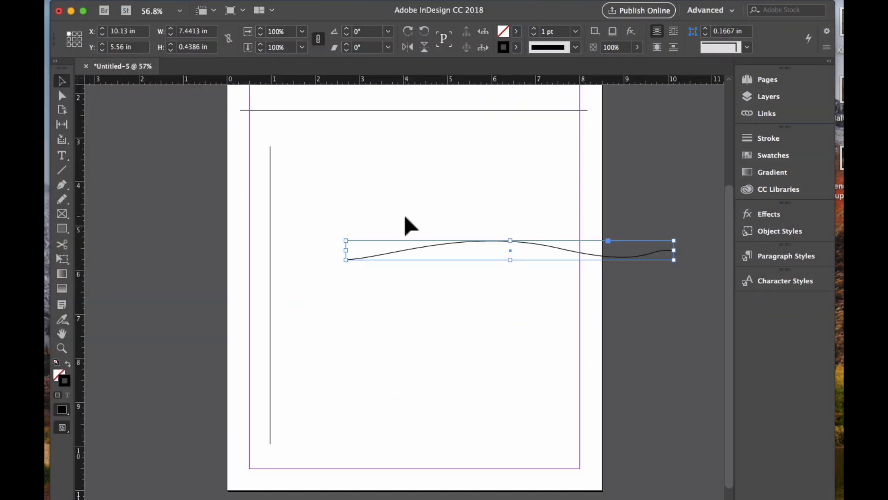
pyautogui.click(407, 226)
# Type placeholder text along the horizontal line with the Type on a Path tool.
pyautogui.scroll(2, 440, 267)
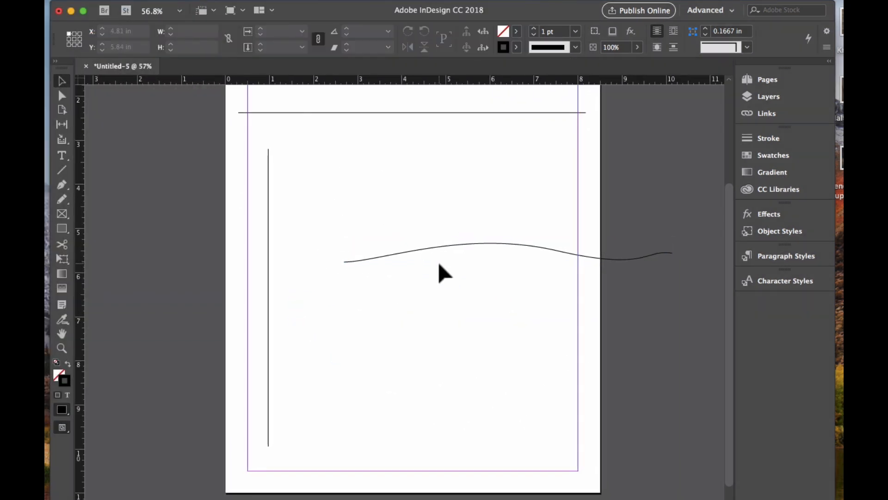
pyautogui.scroll(1, 440, 267)
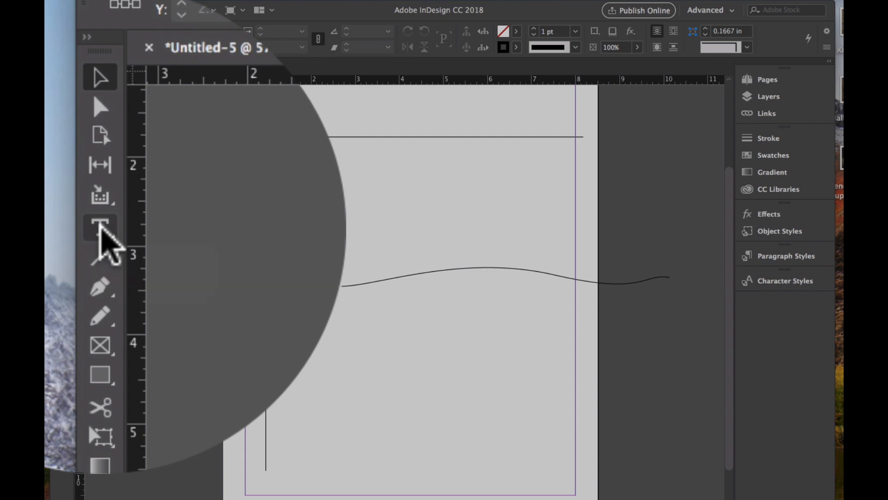
pyautogui.click(62, 155)
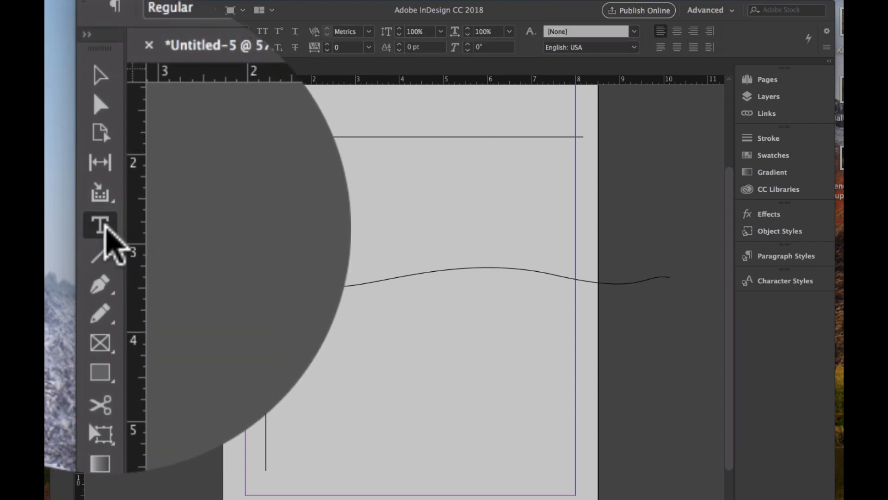
pyautogui.click(105, 228)
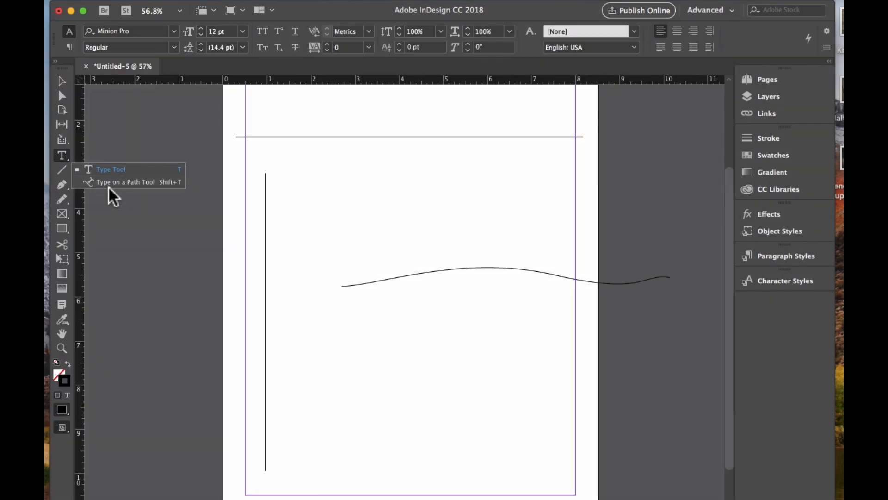
pyautogui.click(119, 183)
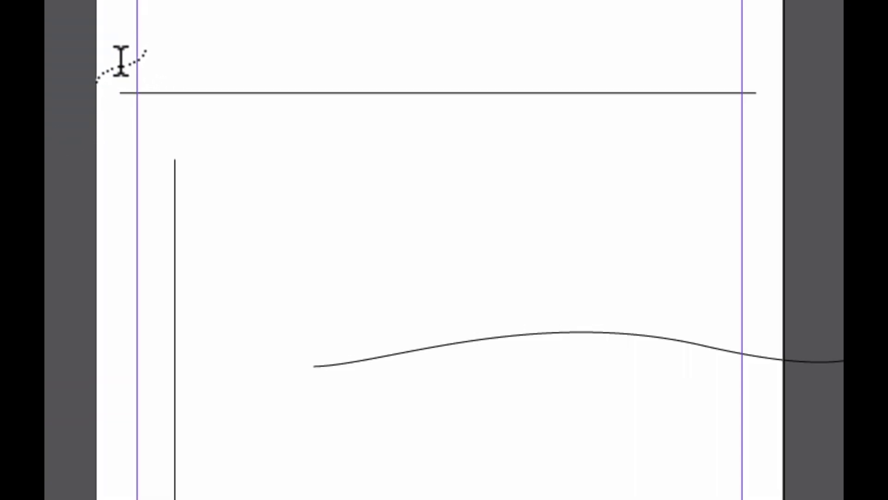
pyautogui.click(136, 90)
pyautogui.write('dhkjdsadkjkjdakjfaskjfskjfskjfs')
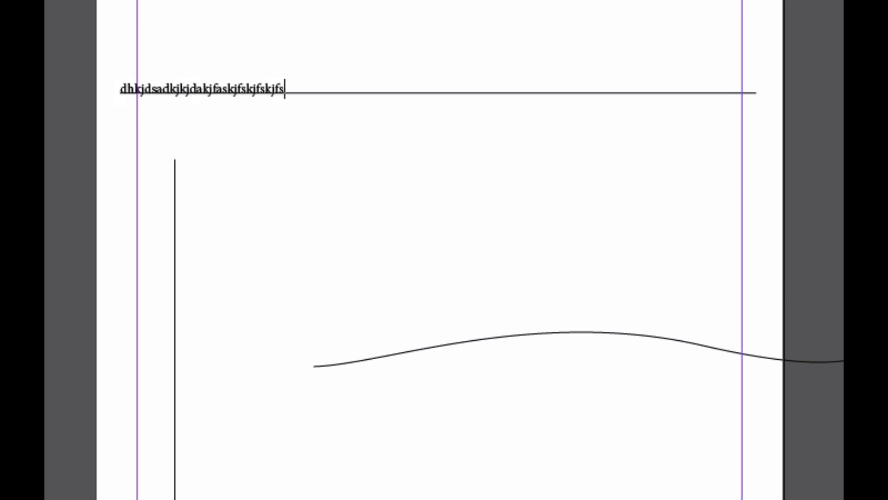
pyautogui.write('kfbakasjkfbsjkfbkjfbakjfbajfbka')
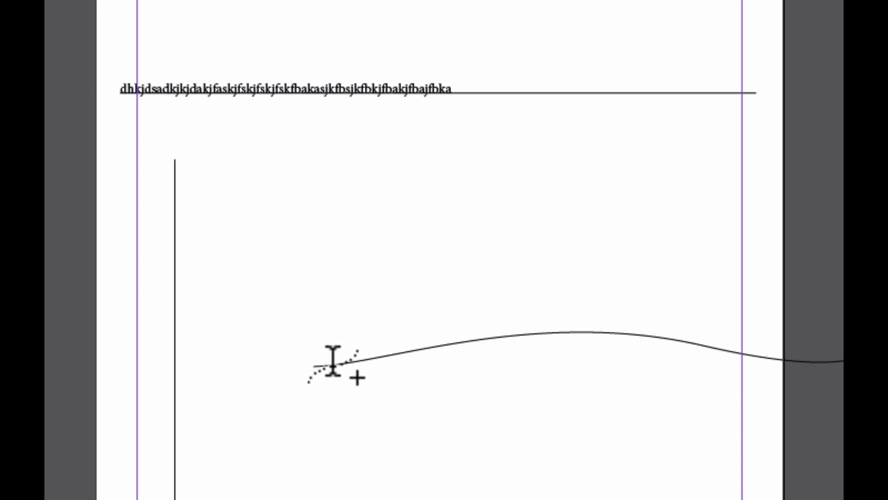
# Type placeholder text along the wavy curved path.
pyautogui.click(315, 365)
pyautogui.write('nlksnzcljlcslcislcsnlkcnacn:kDCNlskcsljc')
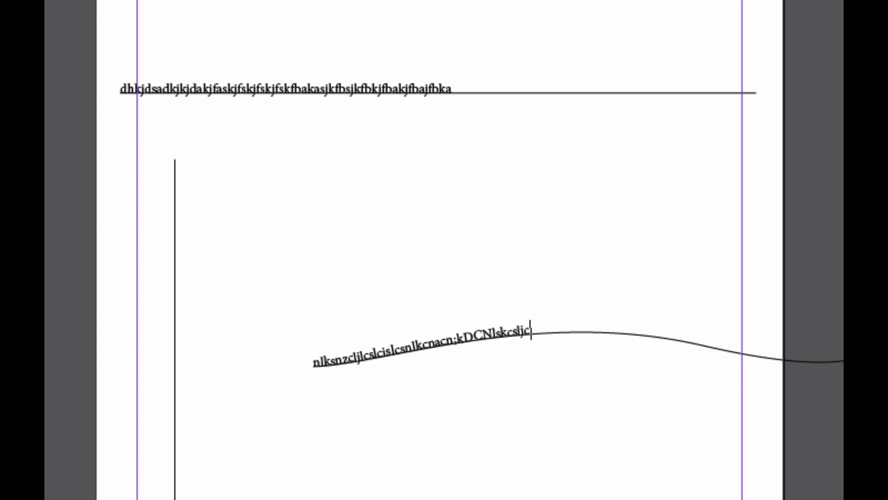
pyautogui.write('lsclkscnlksnkscjcblasjblsjvljsavbljsbvljsvbljsvb')
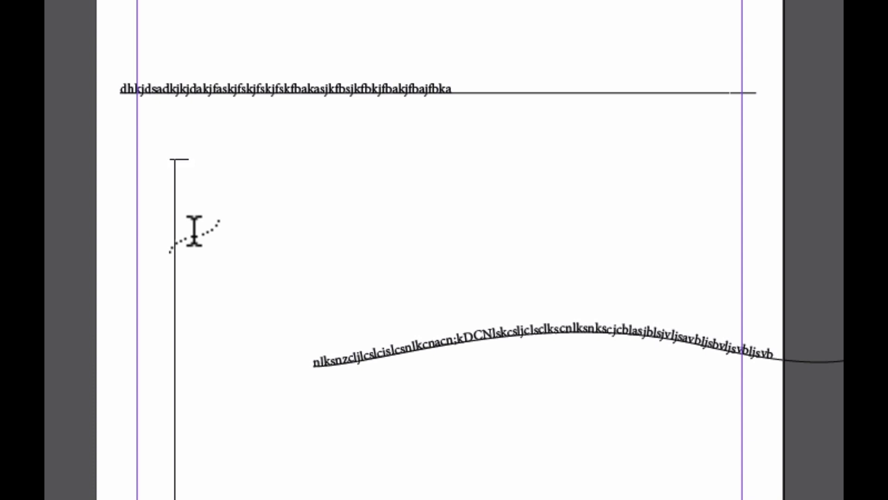
pyautogui.write('jkabsjbc lcbsjcslcbc')
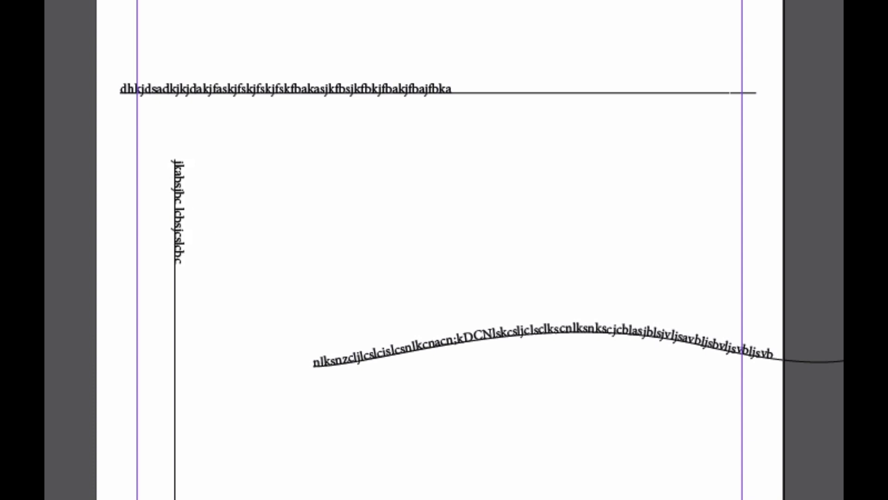
pyautogui.write('jlablbsajcbslcjasbclsbjcascascsakcb')
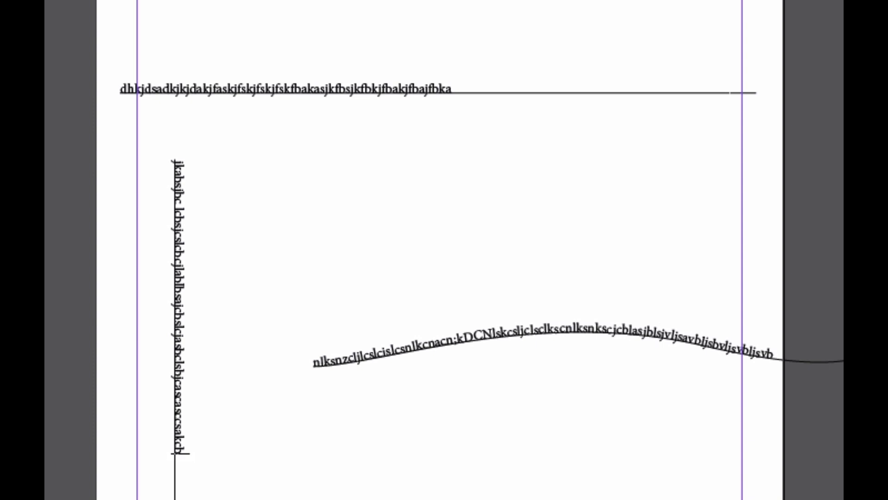
pyautogui.hotkey('ctrl', 'a')
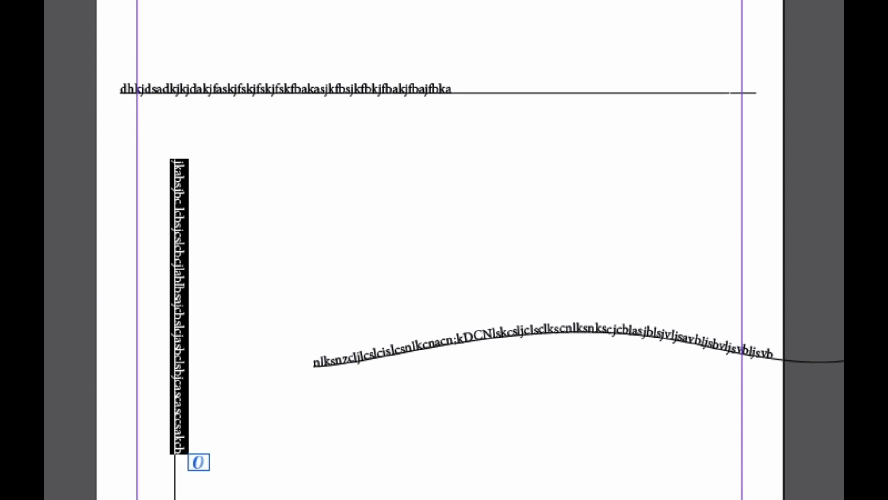
pyautogui.press('BackSpace')
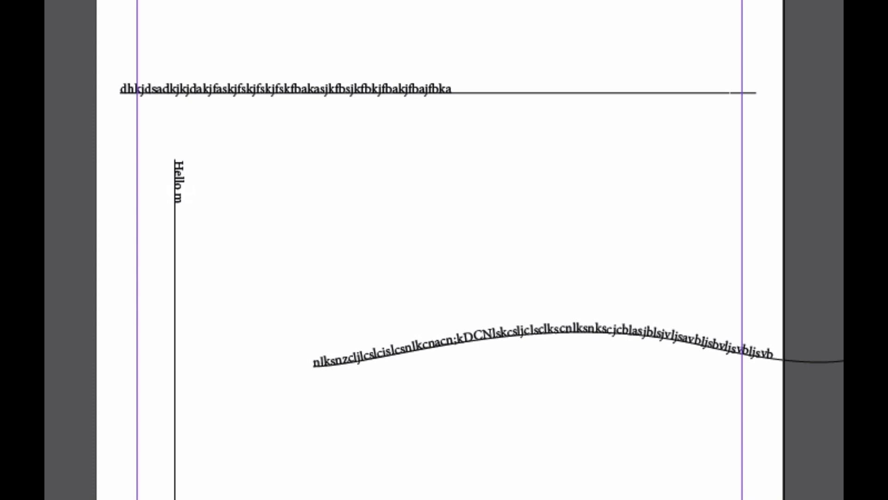
# Type "Hello I like lines!" along the vertical line and set that text to 24 pt.
pyautogui.write('Hello I like')
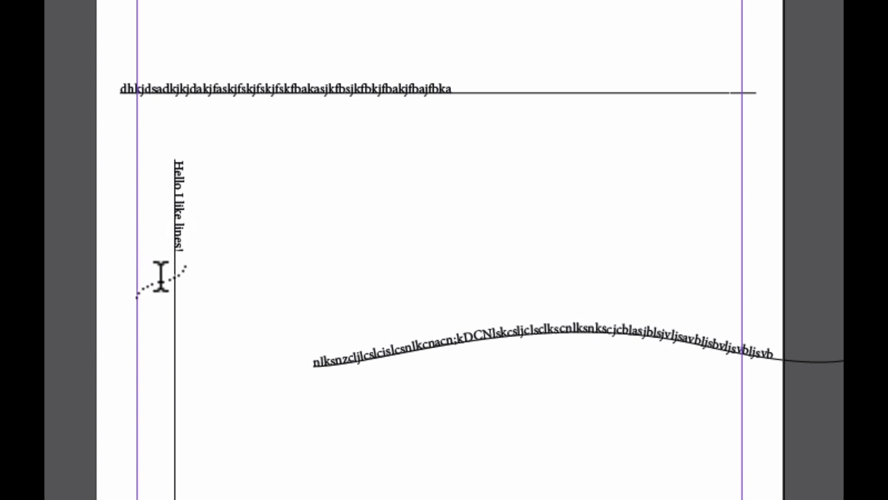
pyautogui.moveTo(178, 252); pyautogui.dragTo(178, 138)
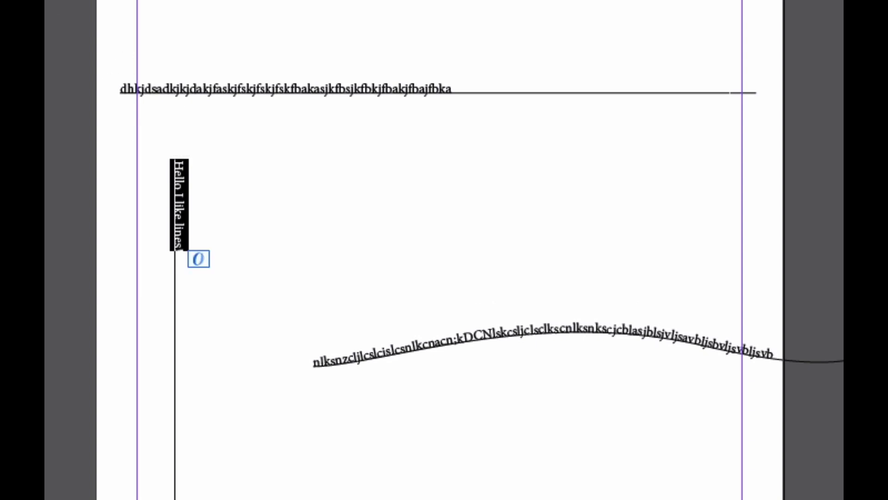
pyautogui.click(139, 1)
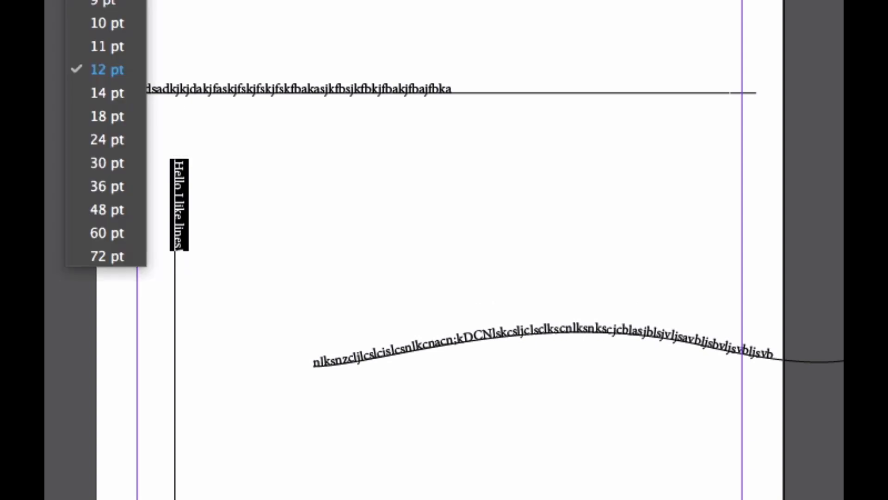
pyautogui.click(112, 147)
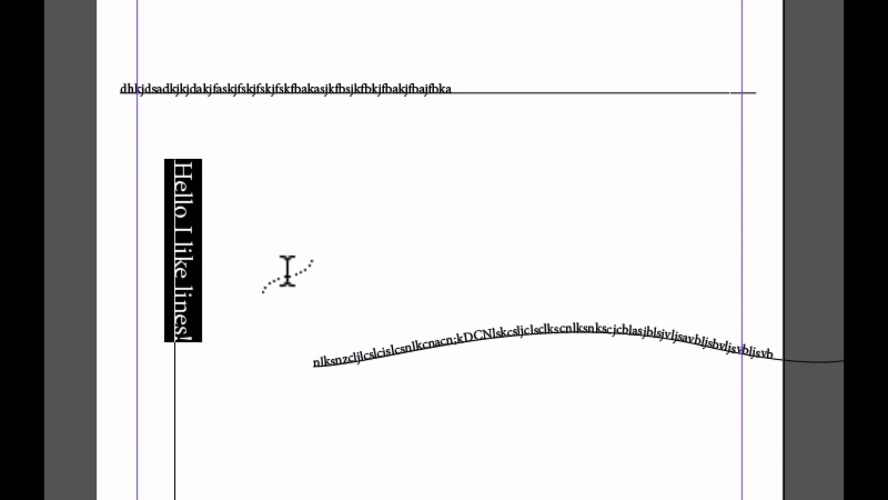
# Apply the Stair Step effect to the vertical line's text through the Type on a Path options.
pyautogui.rightClick(185, 236)
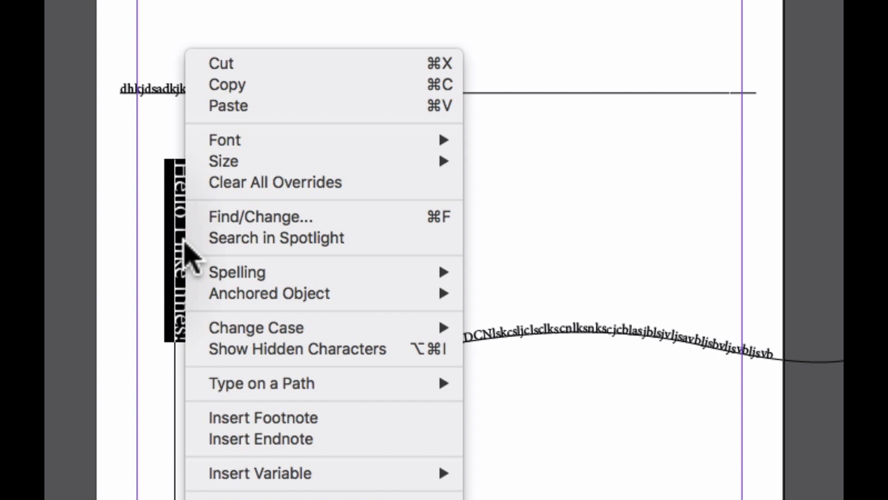
pyautogui.moveTo(263, 385)
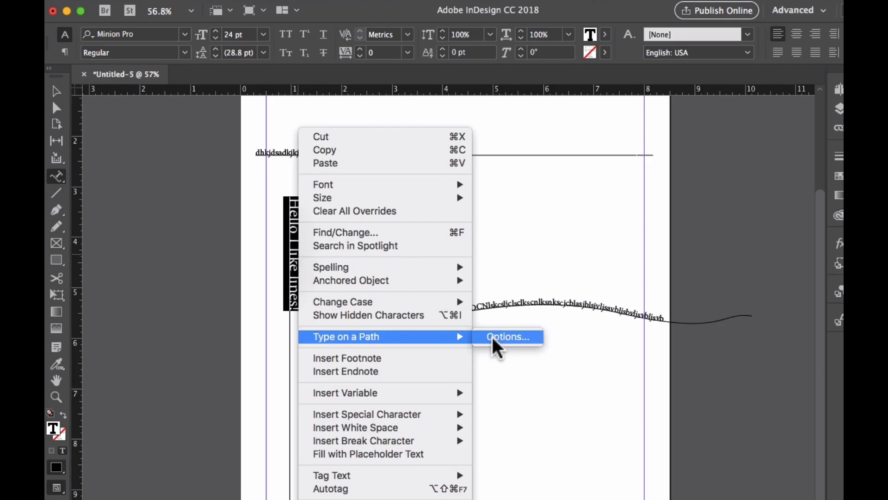
pyautogui.click(493, 337)
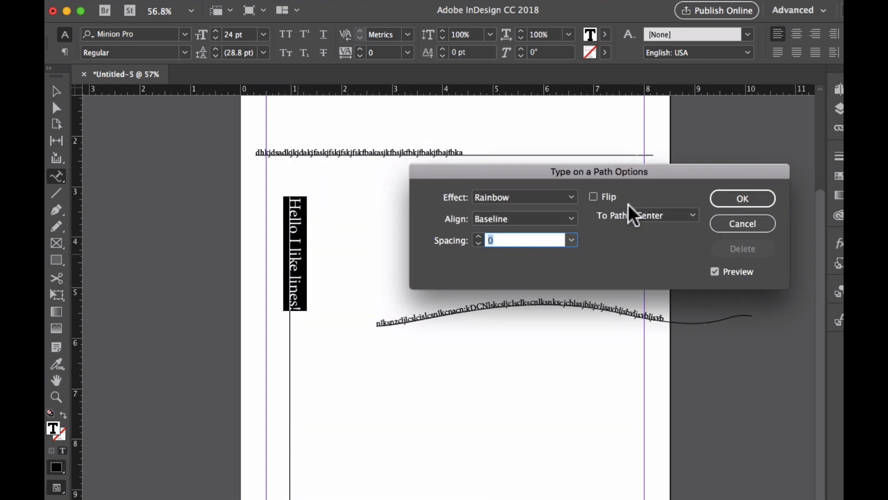
pyautogui.click(557, 194)
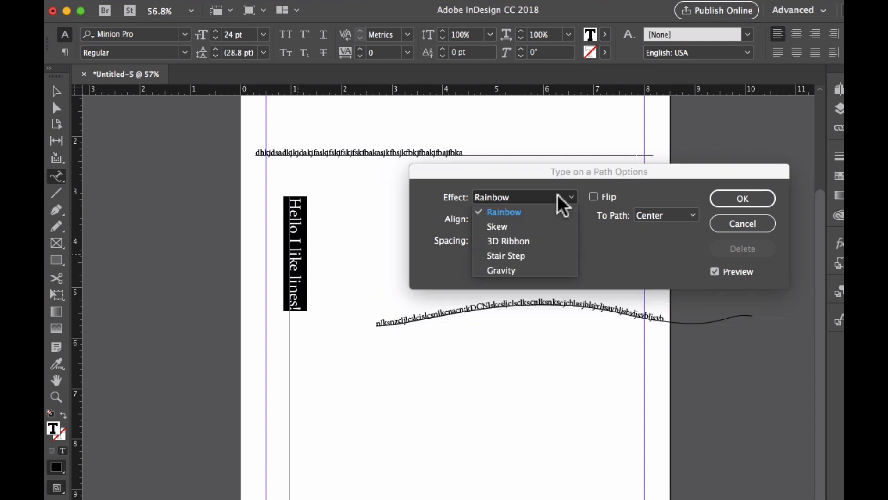
pyautogui.click(553, 254)
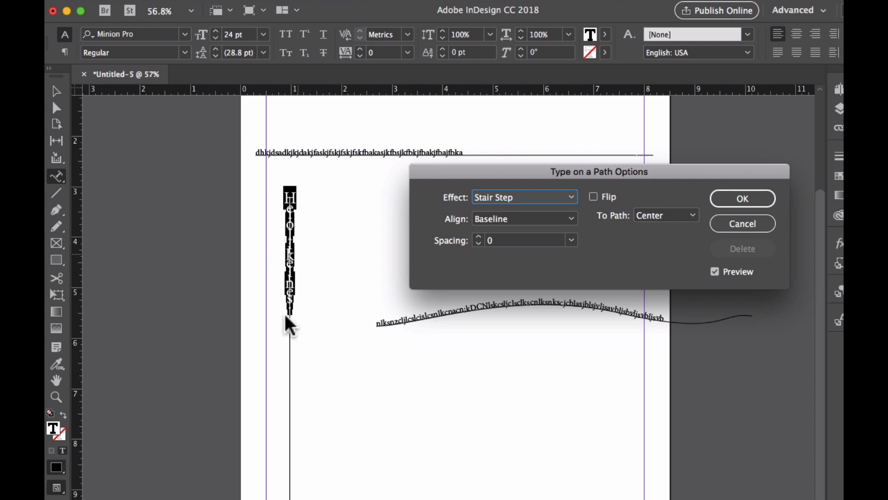
pyautogui.click(731, 198)
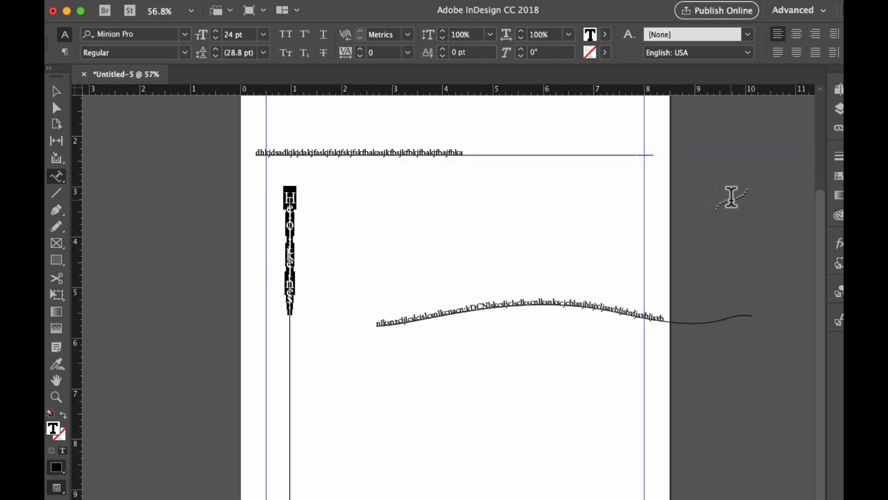
pyautogui.click(289, 309)
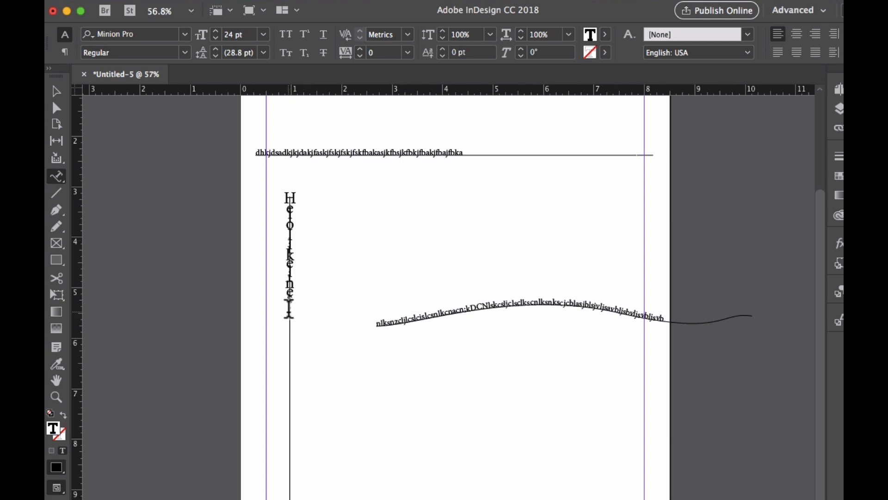
# Select all the text on the vertical line and set its tracking to 500.
pyautogui.moveTo(292, 309); pyautogui.dragTo(289, 187)
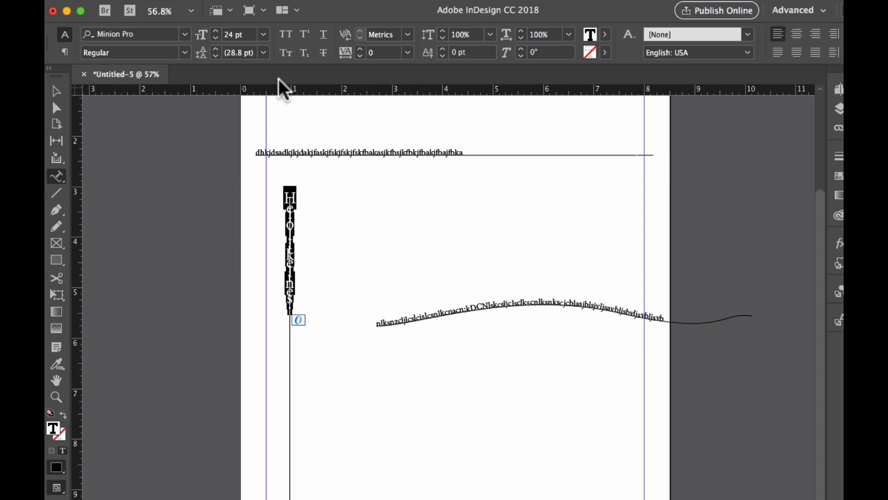
pyautogui.click(407, 52)
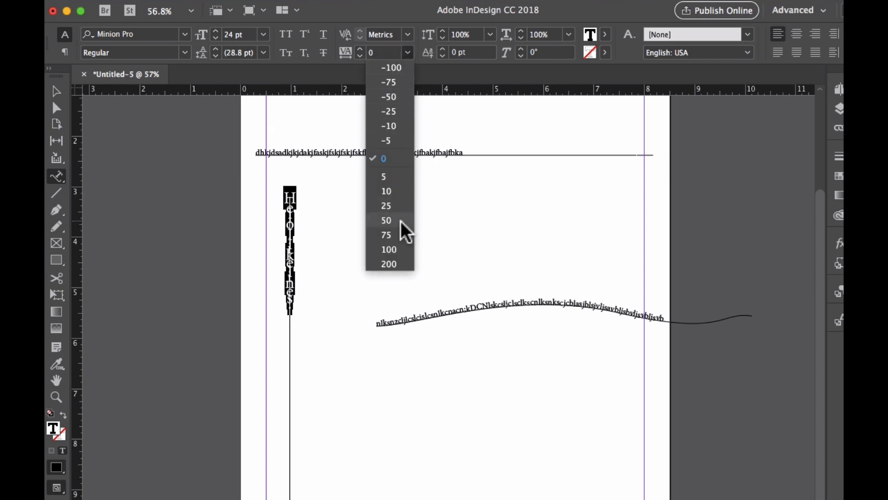
pyautogui.click(399, 248)
pyautogui.click(408, 53)
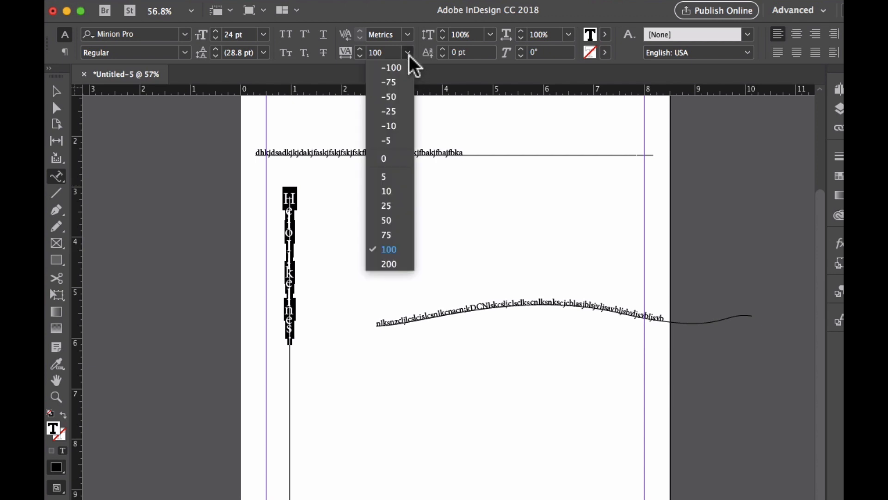
pyautogui.click(387, 265)
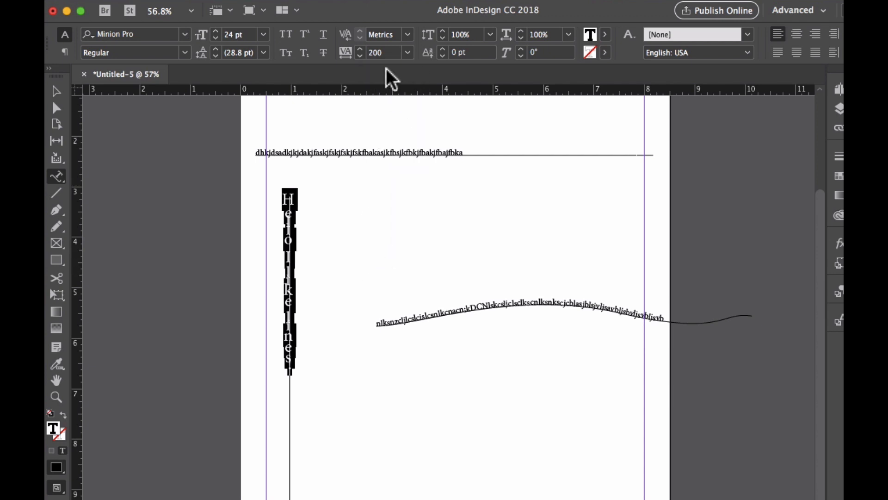
pyautogui.write('22')
pyautogui.press('Return')
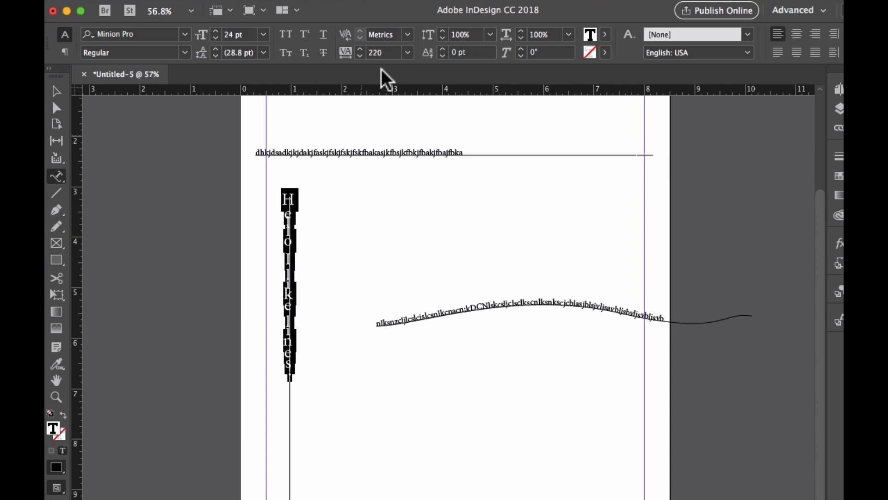
pyautogui.write('500')
pyautogui.press('Return')
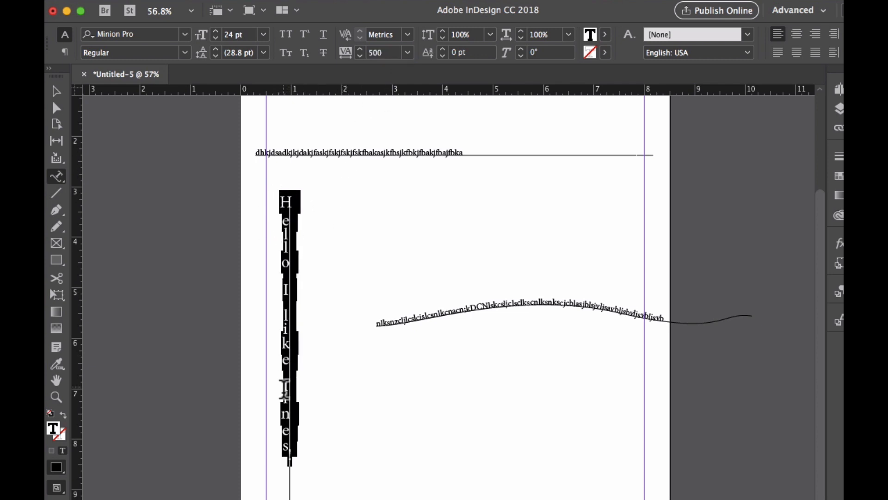
# Open the Type on a Path options for the vertical text and set its alignment to Center.
pyautogui.click(288, 217)
pyautogui.moveTo(284, 194); pyautogui.dragTo(276, 177)
pyautogui.rightClick(288, 233)
pyautogui.moveTo(456, 338)
pyautogui.click(491, 334)
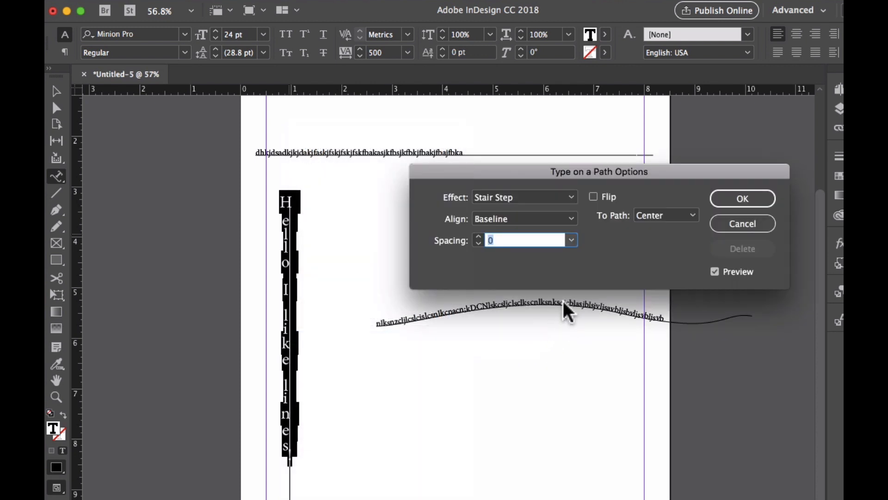
pyautogui.click(570, 220)
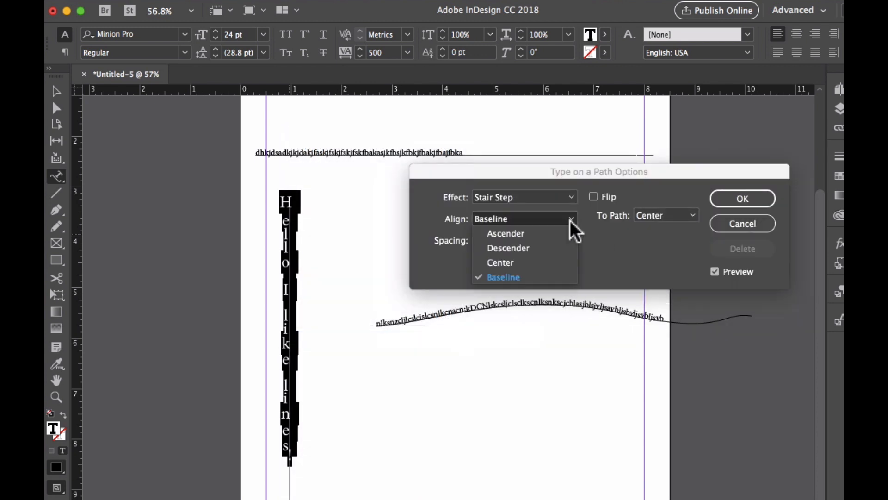
pyautogui.click(550, 259)
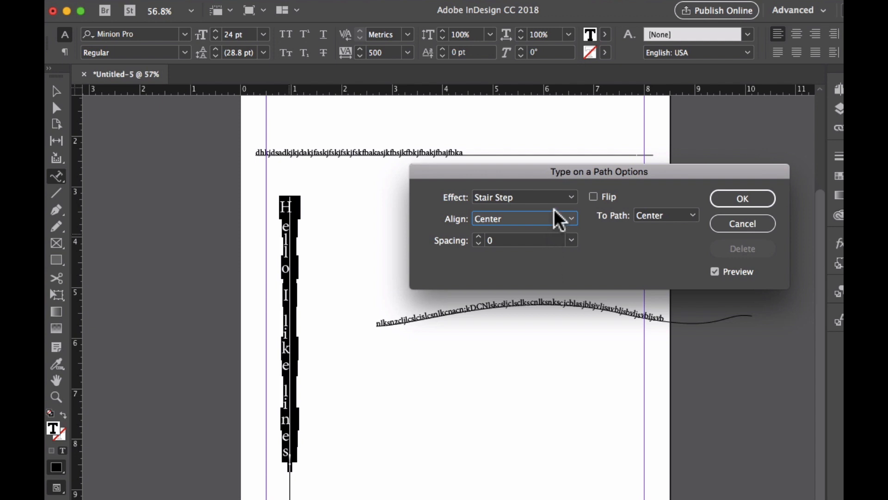
pyautogui.click(558, 220)
pyautogui.click(553, 248)
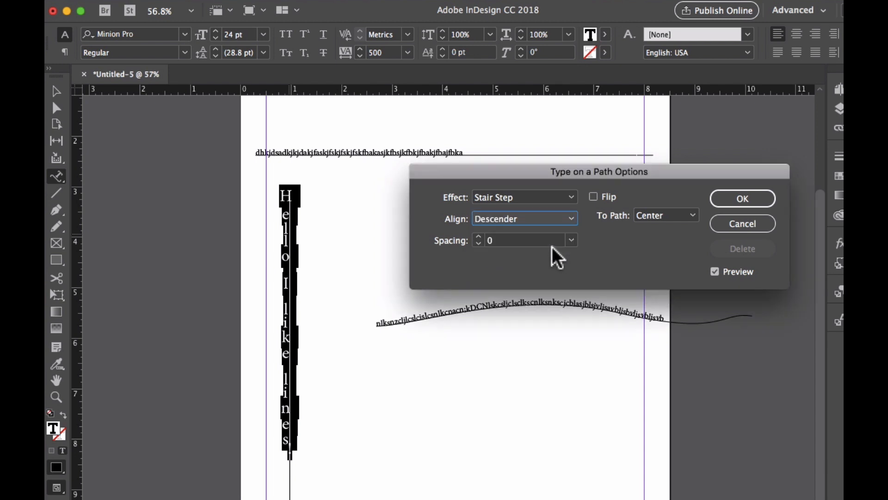
pyautogui.click(545, 223)
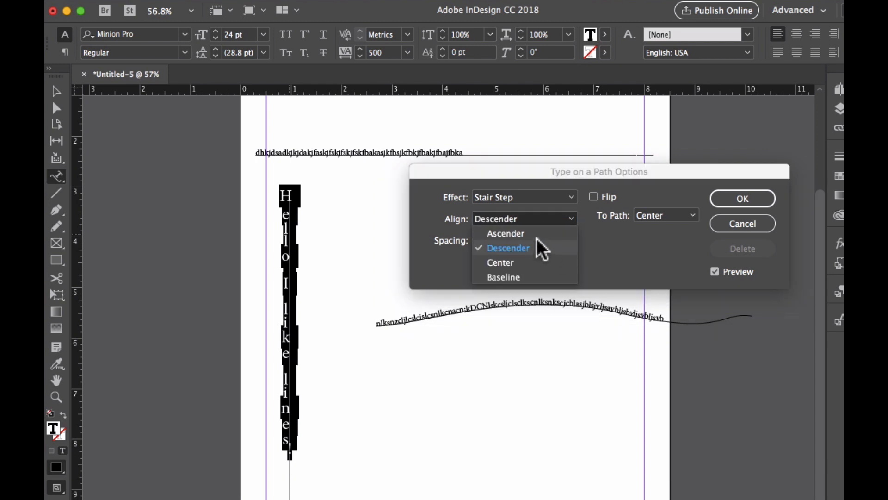
pyautogui.click(532, 233)
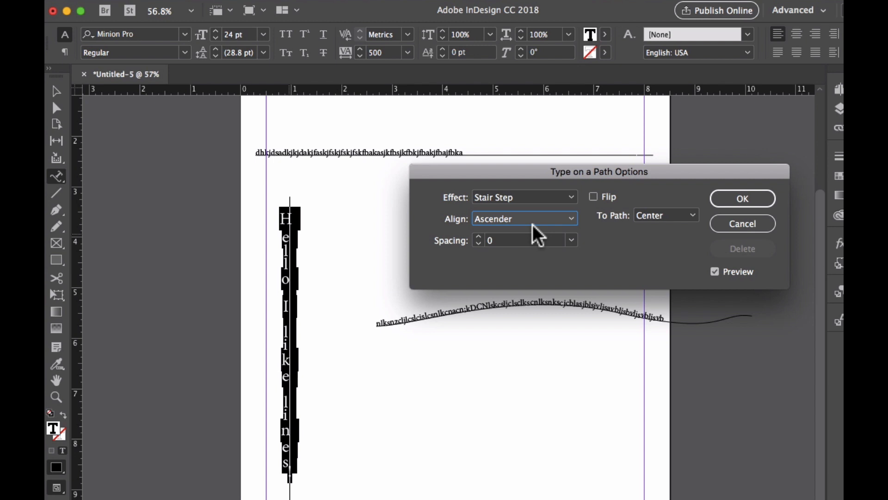
pyautogui.click(528, 219)
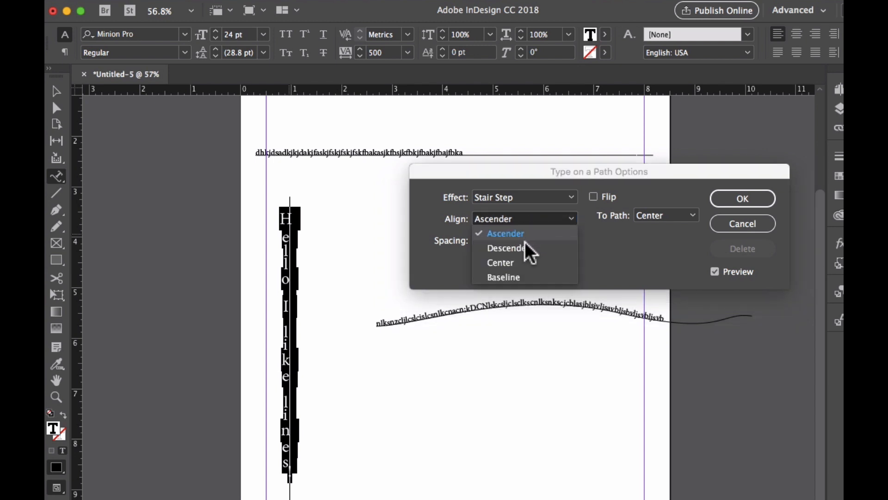
pyautogui.click(508, 262)
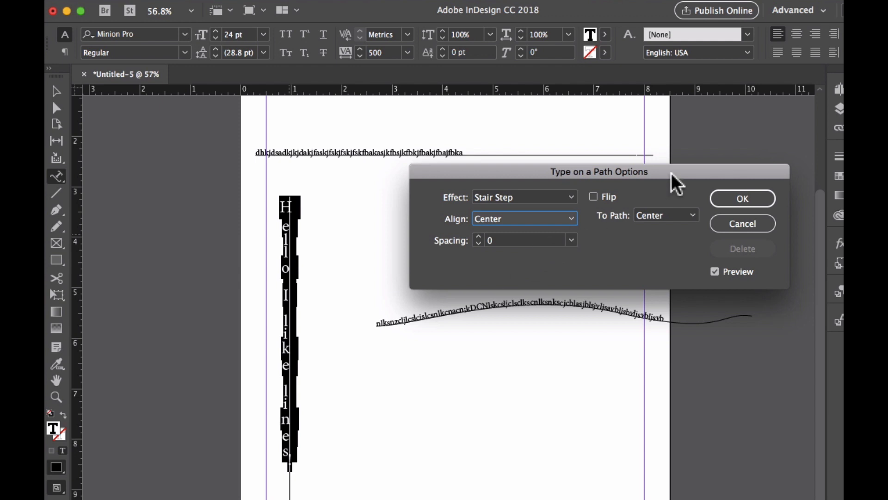
pyautogui.click(740, 200)
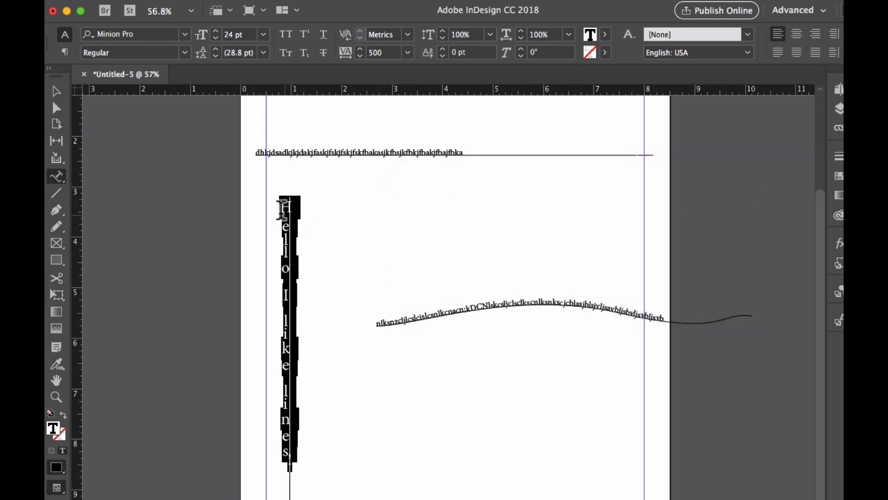
# Set the kerning between the H and e on the vertical line to -75.
pyautogui.click(303, 211)
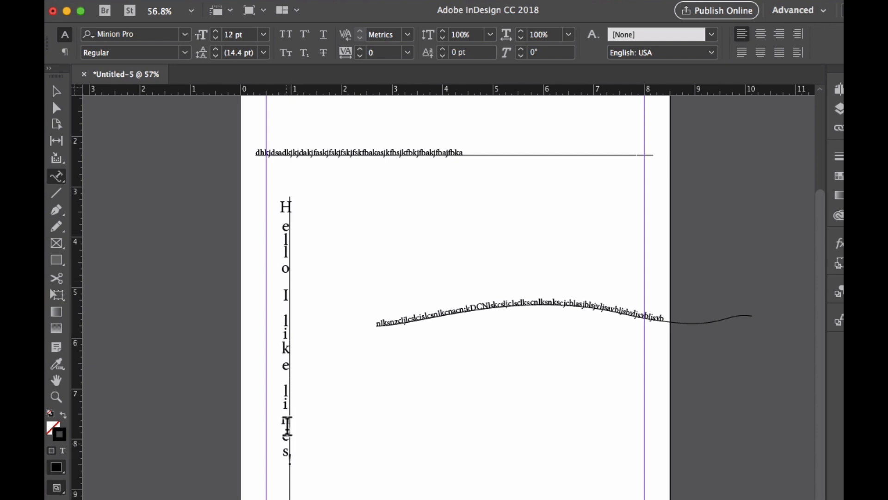
pyautogui.click(287, 227)
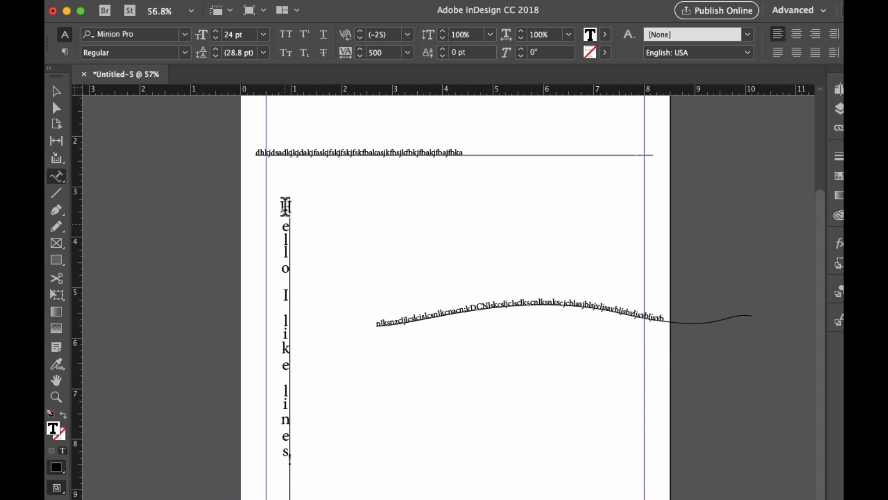
pyautogui.click(408, 35)
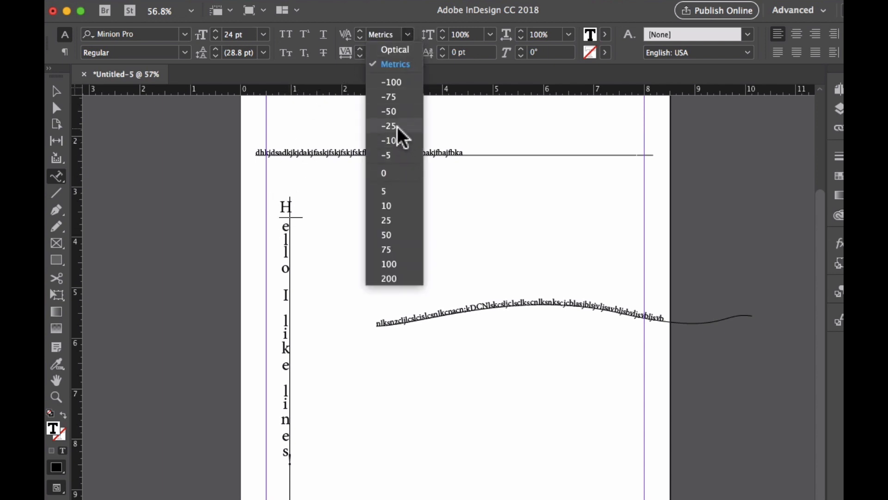
pyautogui.click(397, 126)
pyautogui.click(403, 36)
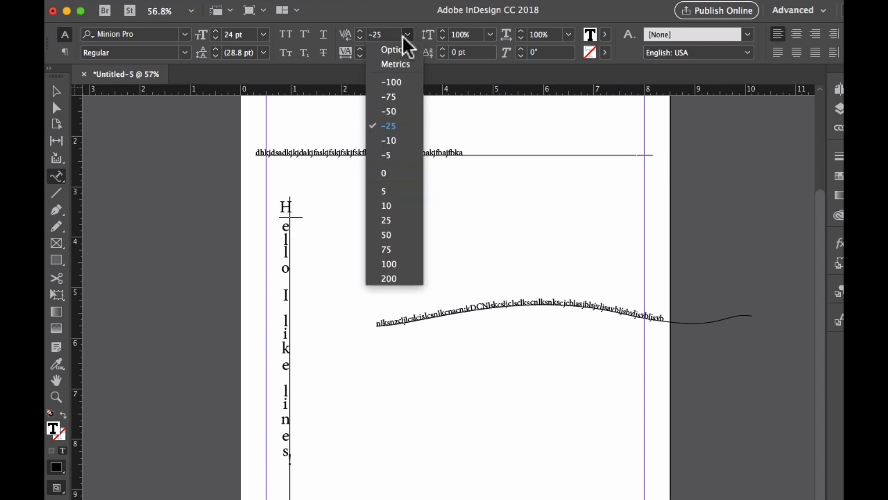
pyautogui.click(394, 96)
pyautogui.moveTo(282, 216); pyautogui.dragTo(286, 231)
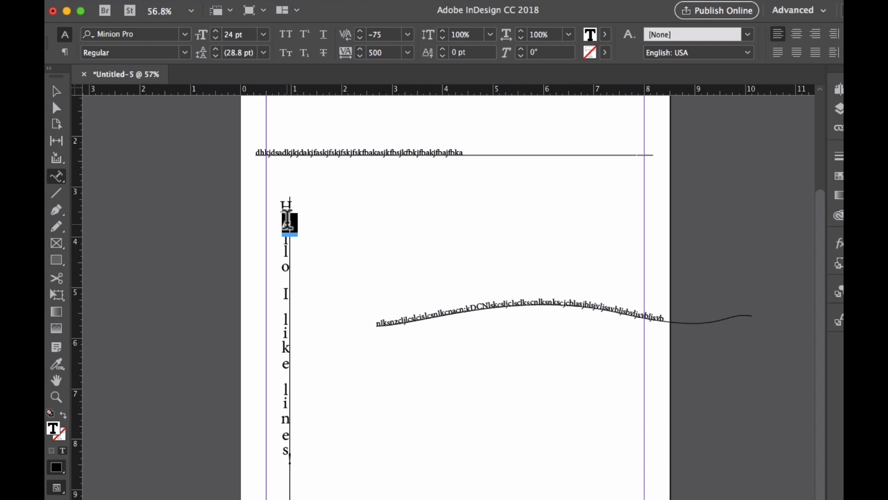
pyautogui.click(286, 227)
# Select the horizontal line and set its stroke to None.
pyautogui.click(56, 91)
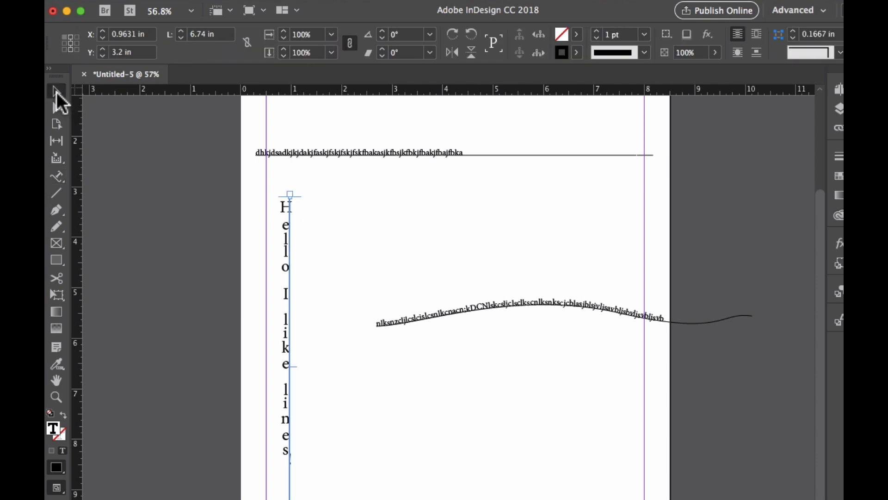
pyautogui.click(503, 157)
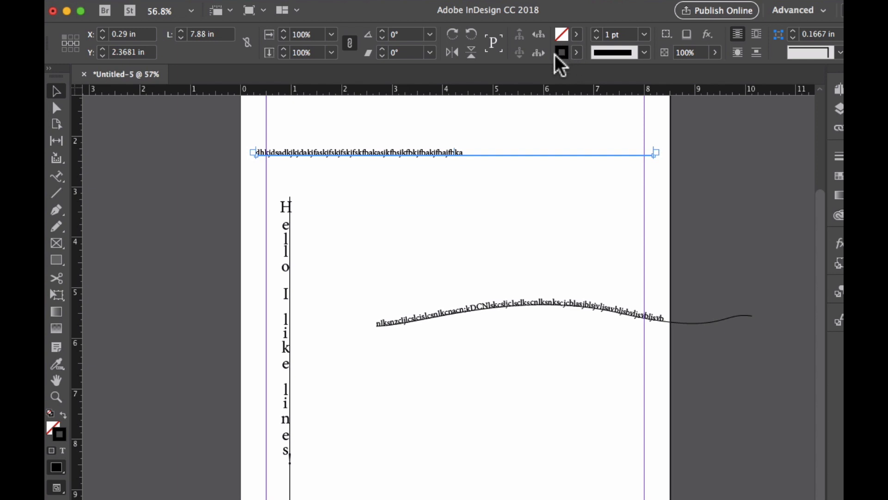
pyautogui.click(573, 54)
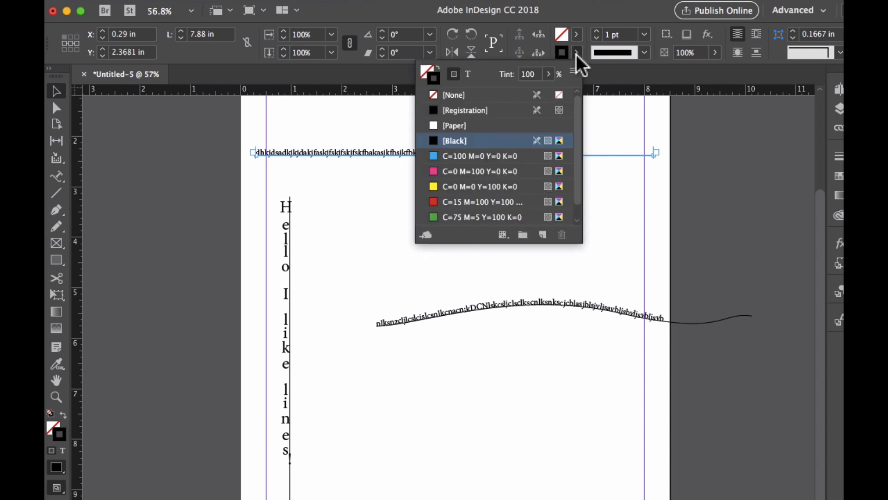
pyautogui.click(515, 95)
# Set the stroke of the wavy curved path to None.
pyautogui.click(530, 302)
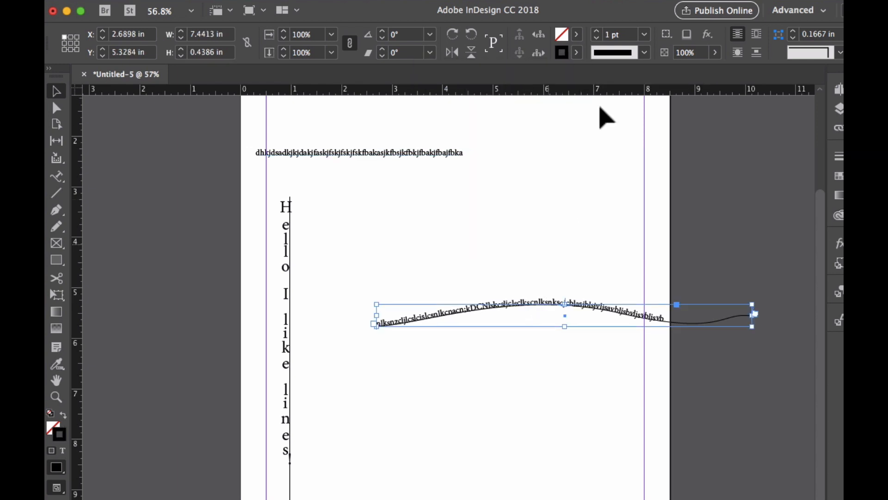
pyautogui.click(577, 53)
pyautogui.click(493, 95)
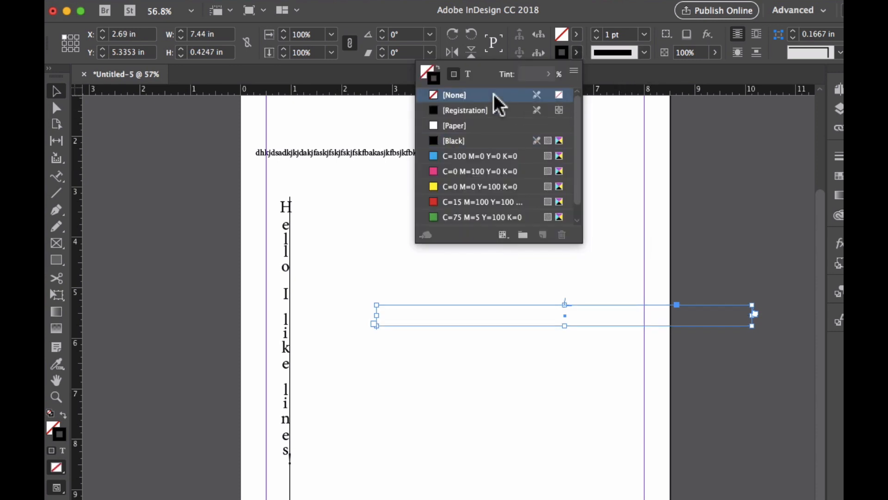
# Set the stroke of the vertical line to None.
pyautogui.click(288, 256)
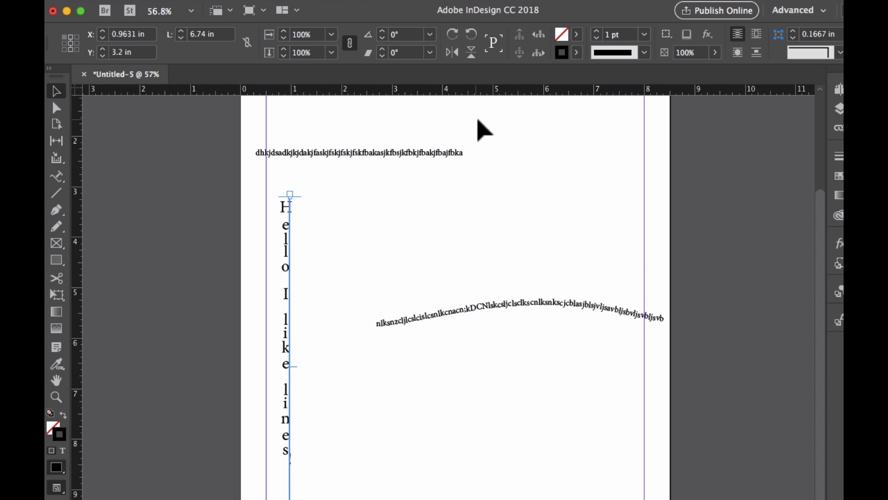
pyautogui.click(577, 53)
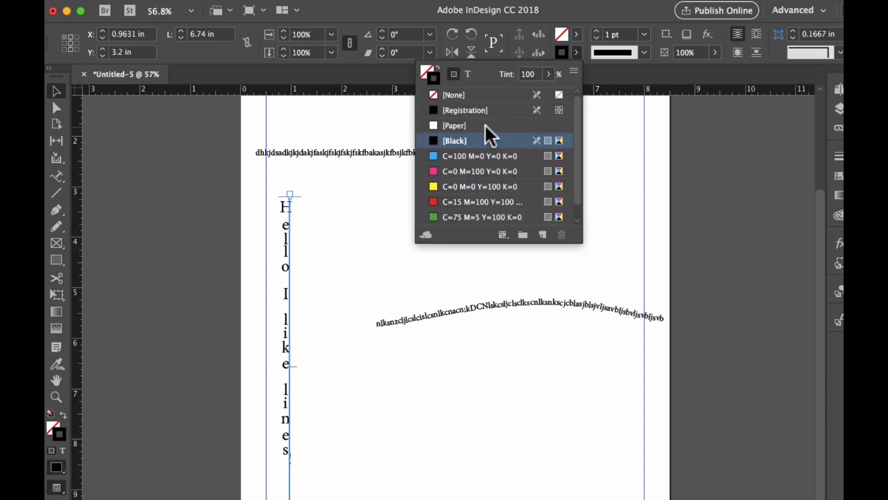
pyautogui.click(490, 95)
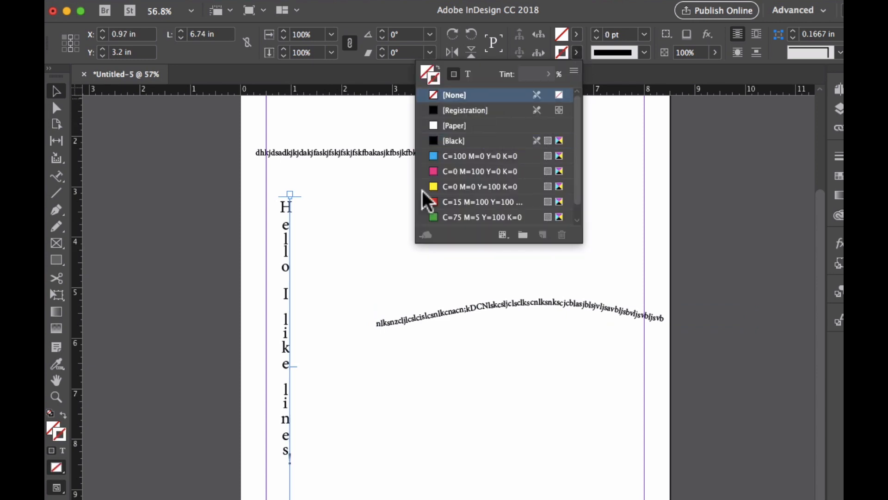
pyautogui.click(363, 293)
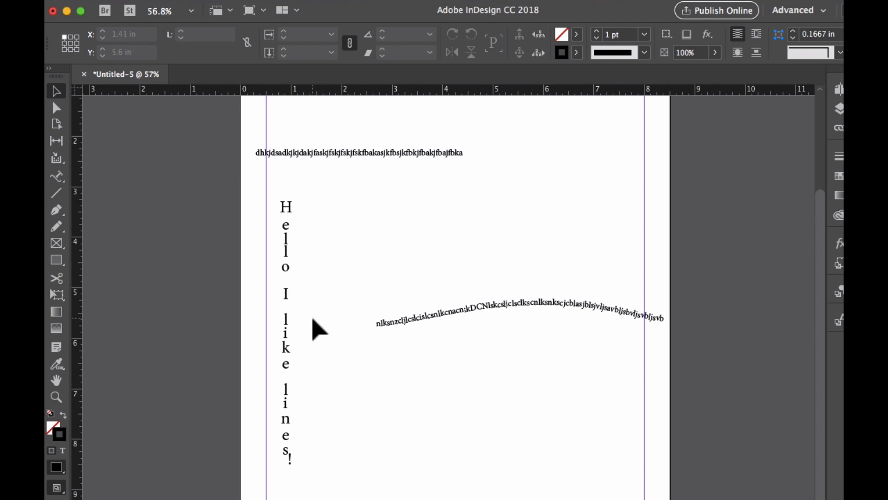
pyautogui.click(289, 462)
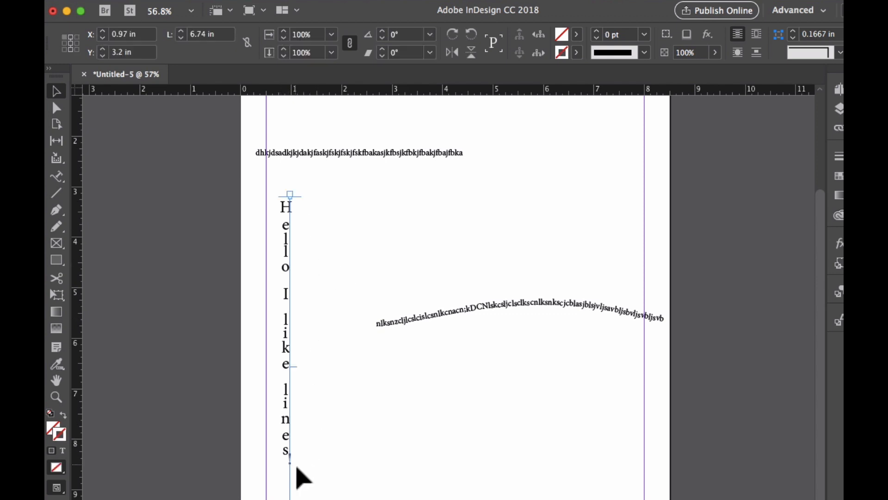
pyautogui.press('Delete')
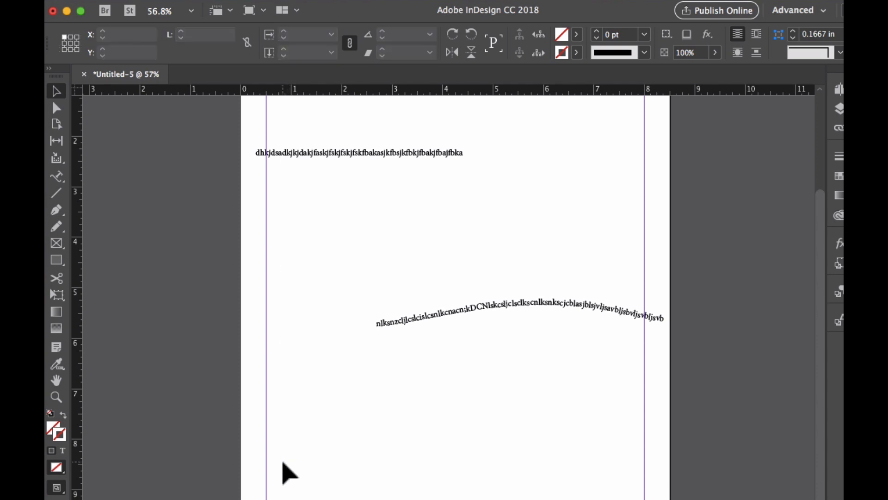
pyautogui.press('super+z')
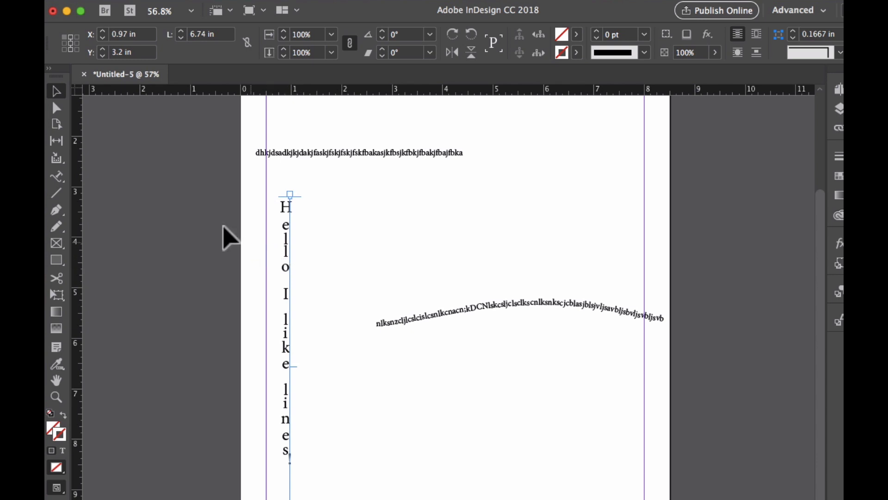
# Switch to the Type tool and draw a small text frame beside the vertical text.
pyautogui.click(57, 177)
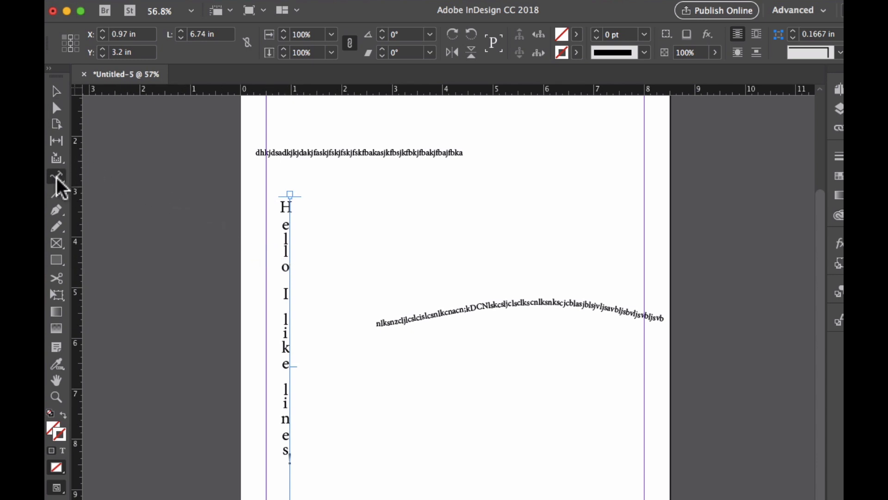
pyautogui.moveTo(57, 177); pyautogui.dragTo(88, 190)
pyautogui.moveTo(323, 209); pyautogui.dragTo(348, 278)
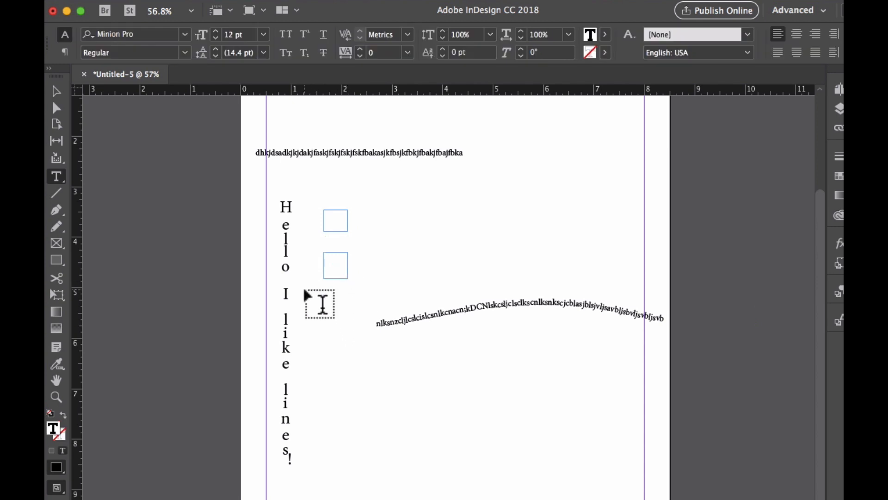